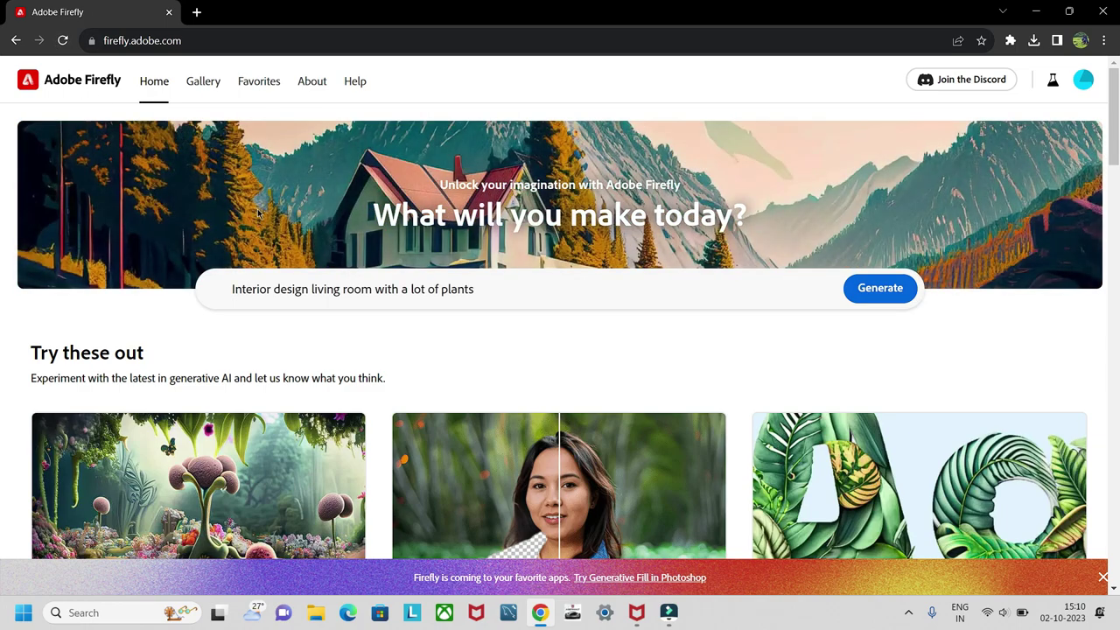
# Open the community Gallery and scroll down to the mysterious cat prompt card.
pyautogui.scroll(-4, 467, 324)
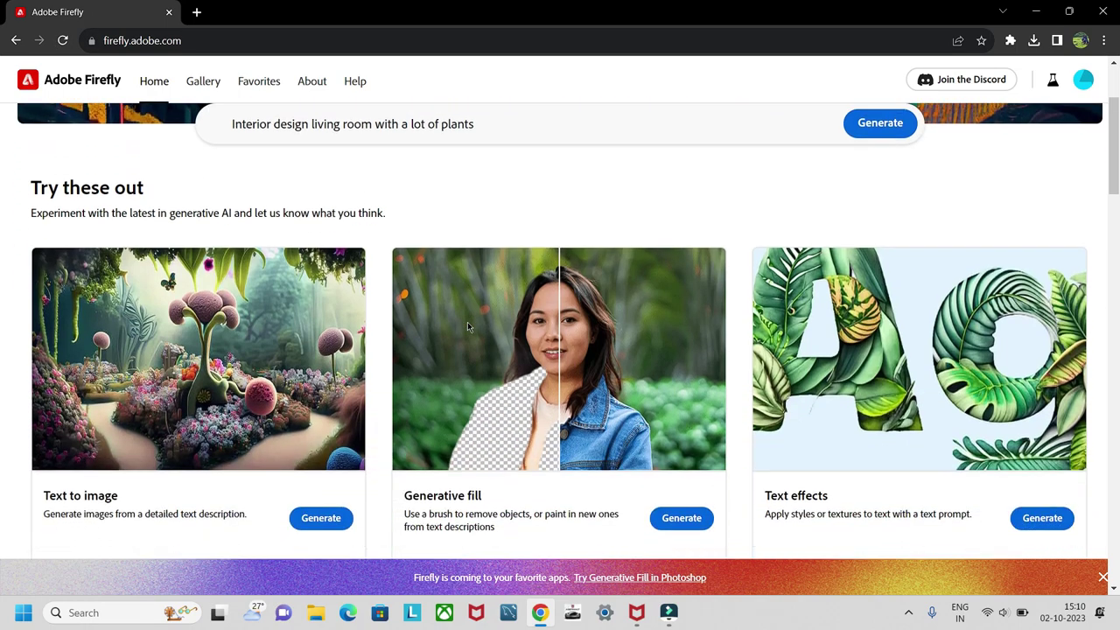
pyautogui.scroll(4, 467, 325)
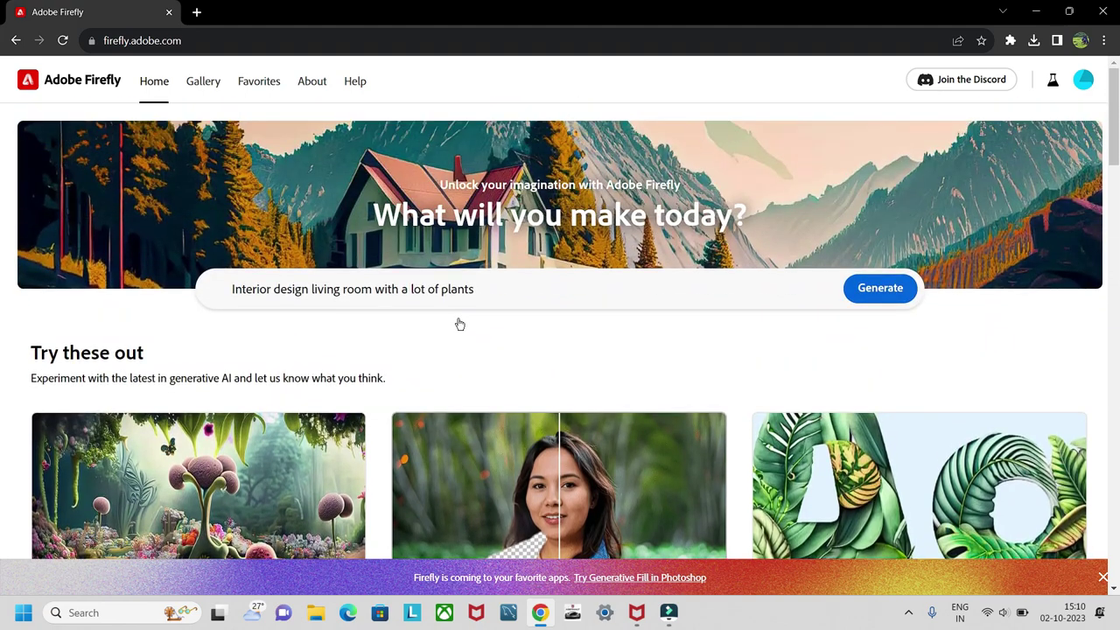
pyautogui.click(213, 84)
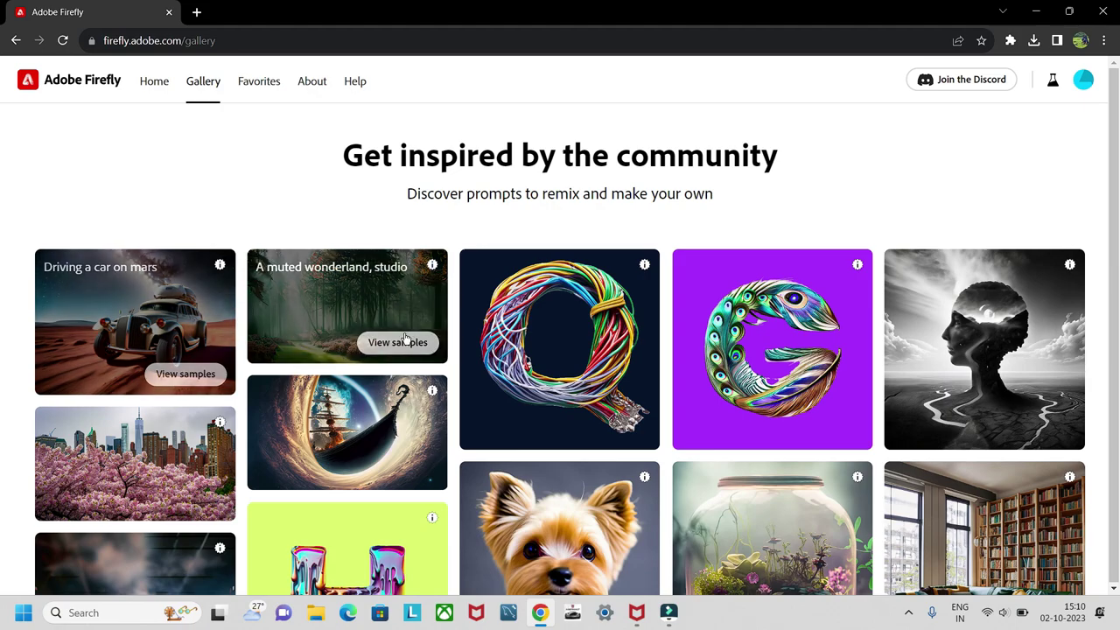
pyautogui.scroll(-4, 402, 341)
pyautogui.scroll(-8, 405, 338)
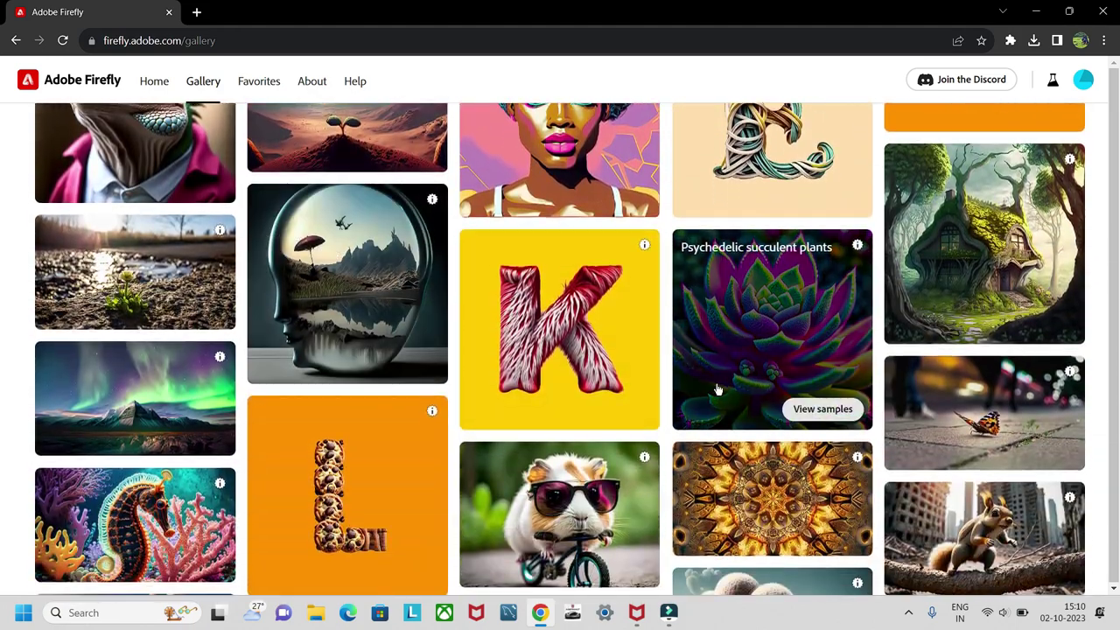
pyautogui.scroll(-1, 763, 403)
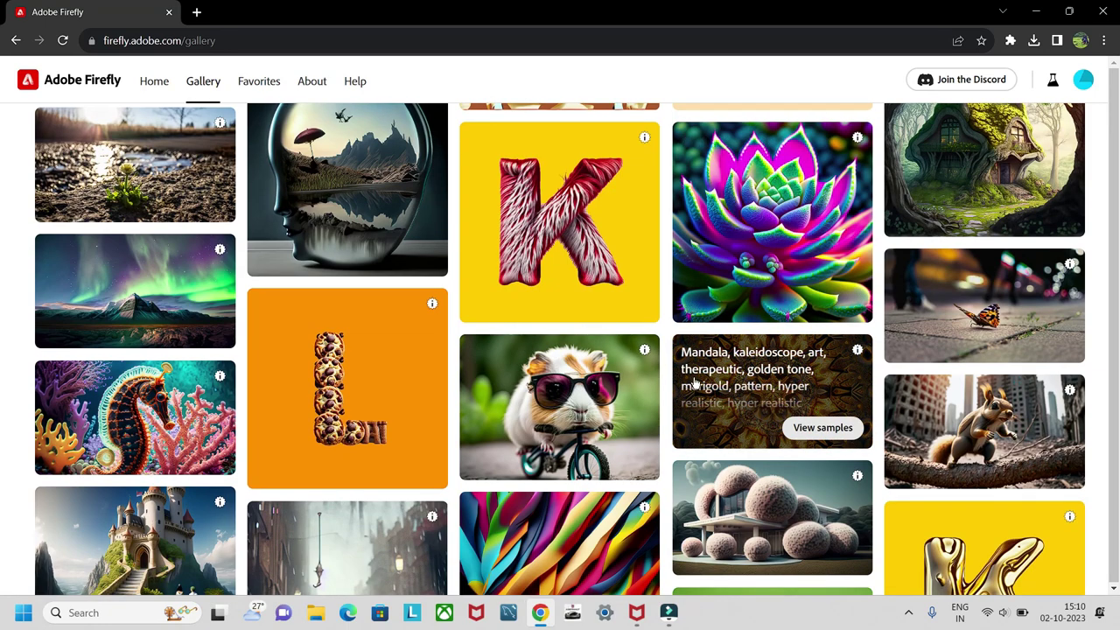
pyautogui.scroll(-1, 678, 428)
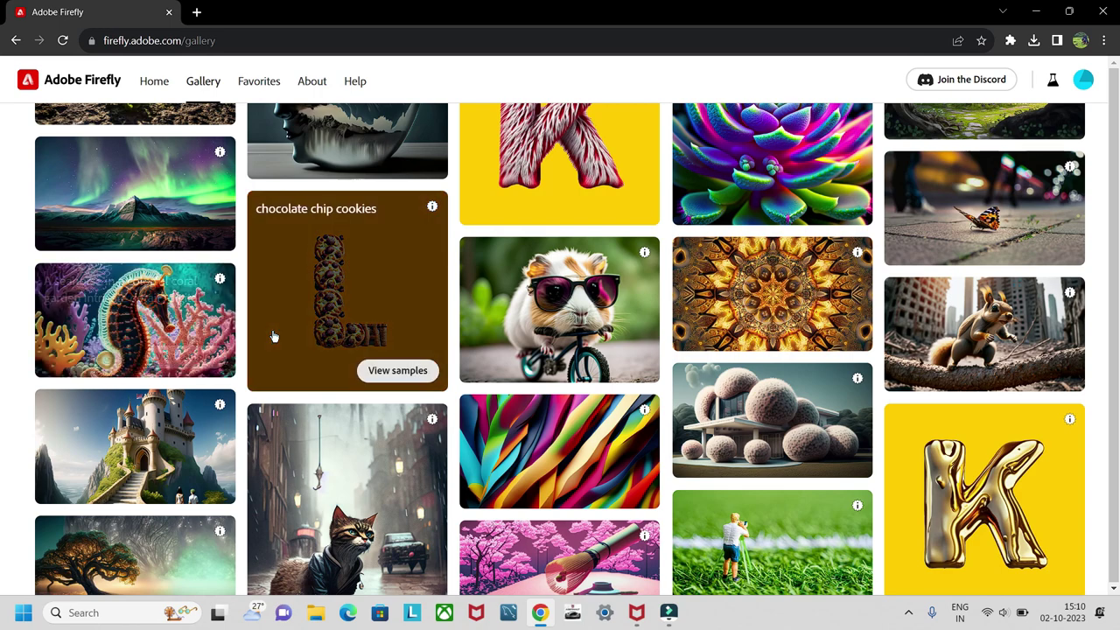
pyautogui.scroll(-1, 275, 333)
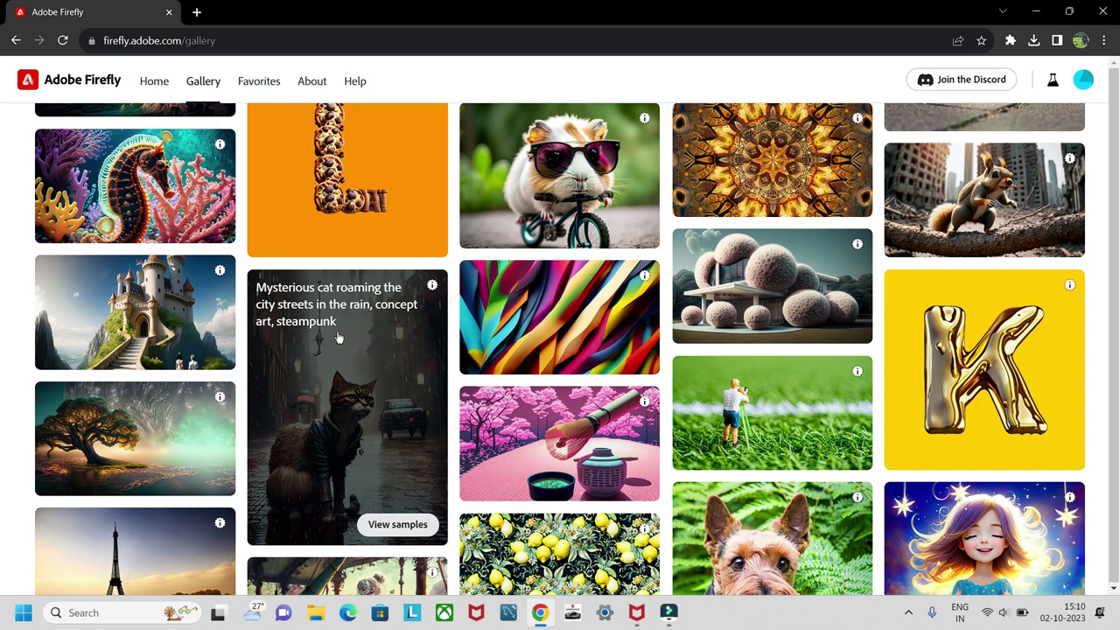
# View the mysterious cat samples, select its prompt text, then return to the Text to image gallery.
pyautogui.click(398, 522)
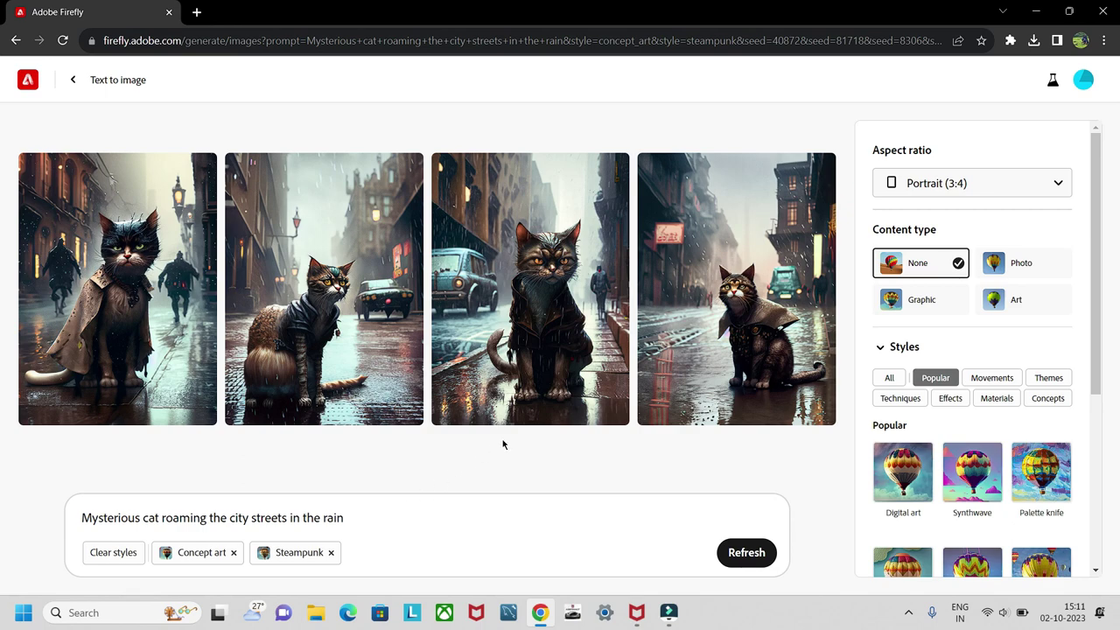
pyautogui.moveTo(347, 520); pyautogui.dragTo(75, 517)
pyautogui.hotkey('ctrl', 'c')
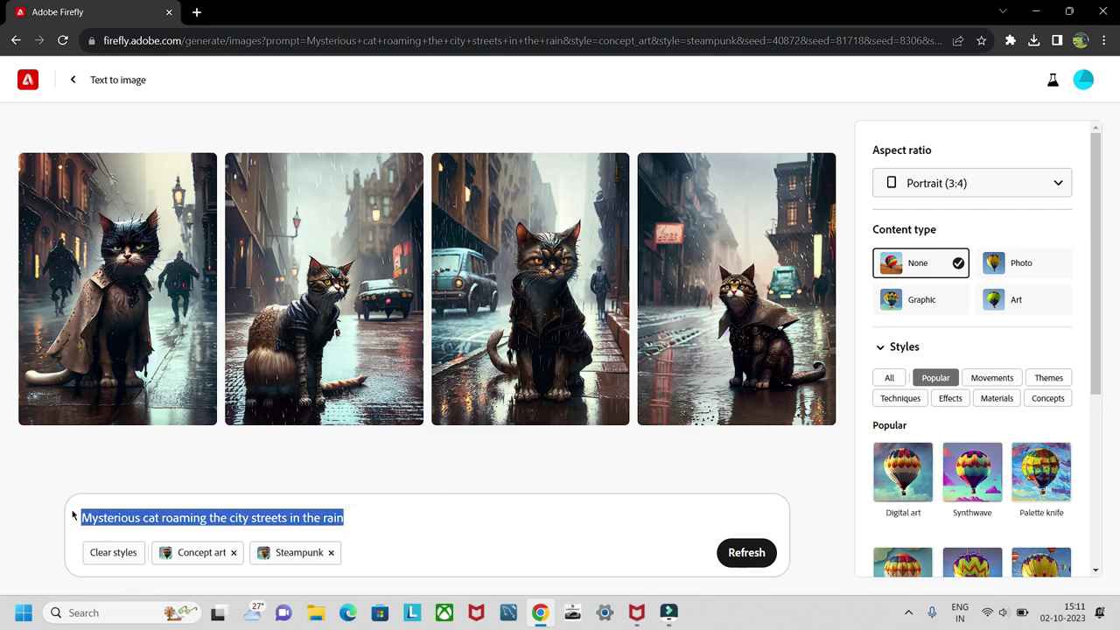
pyautogui.click(88, 84)
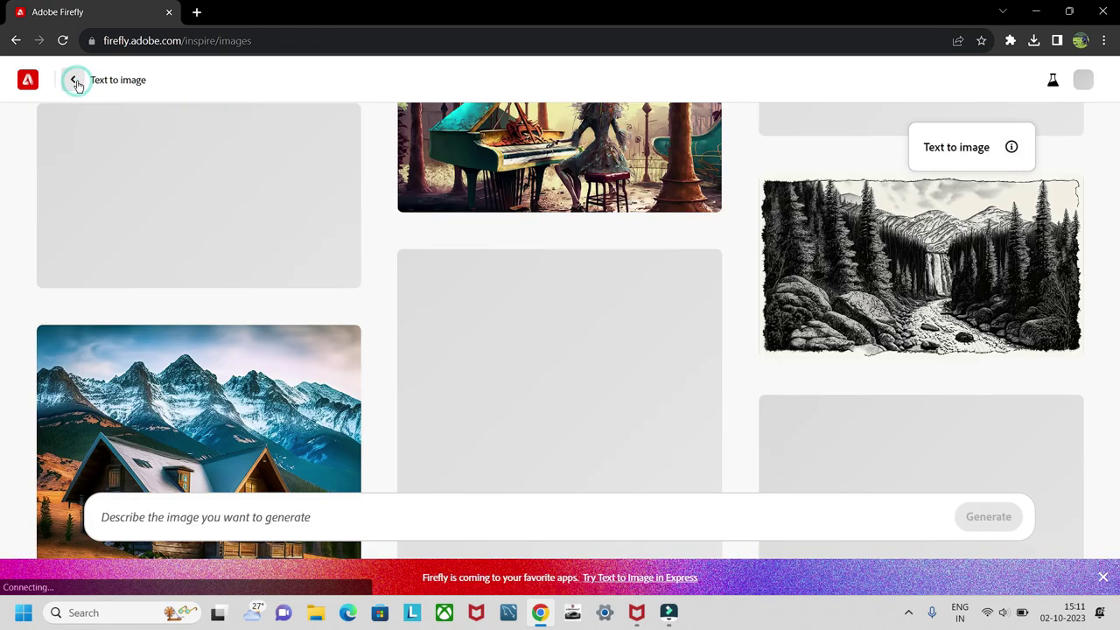
pyautogui.scroll(-10, 254, 350)
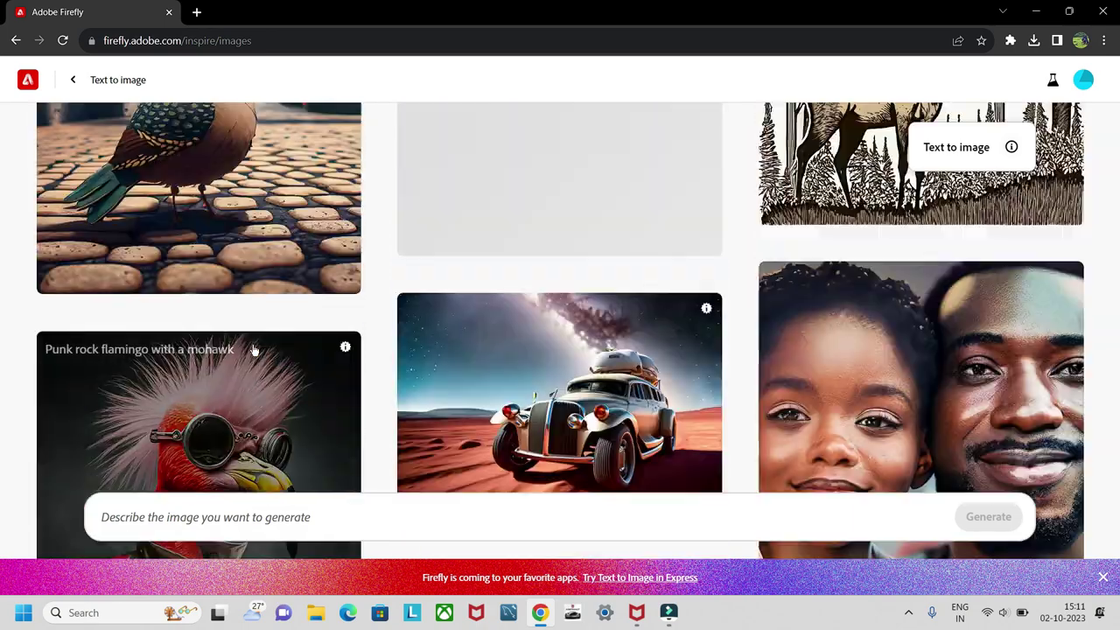
pyautogui.scroll(-10, 253, 350)
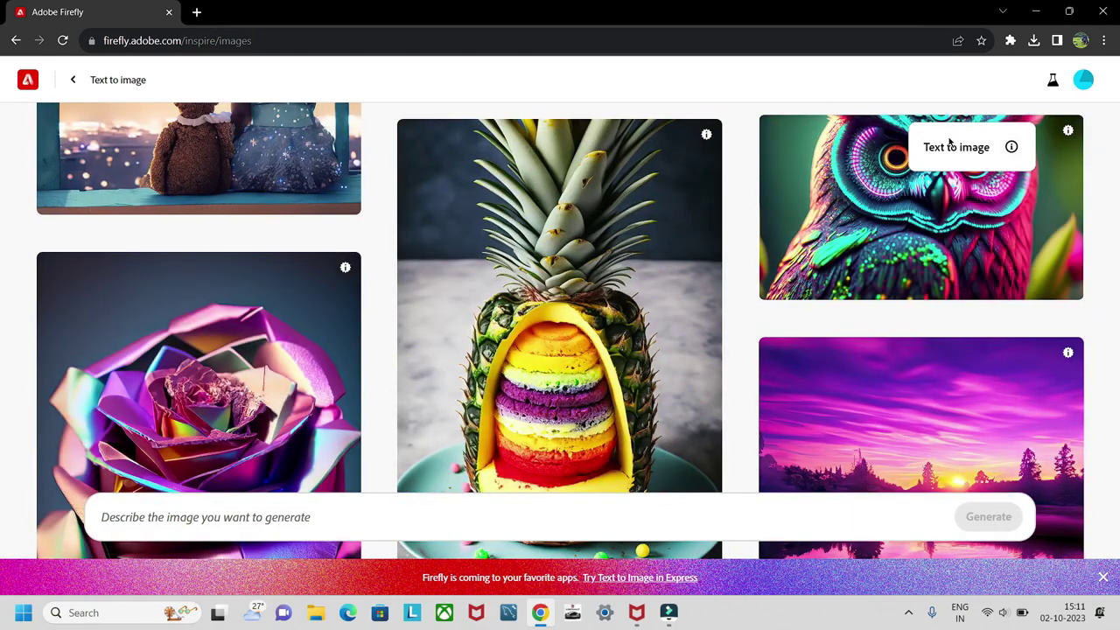
# On the home page, paste the cat prompt, change 'cat' to 'dog', and generate images.
pyautogui.click(26, 81)
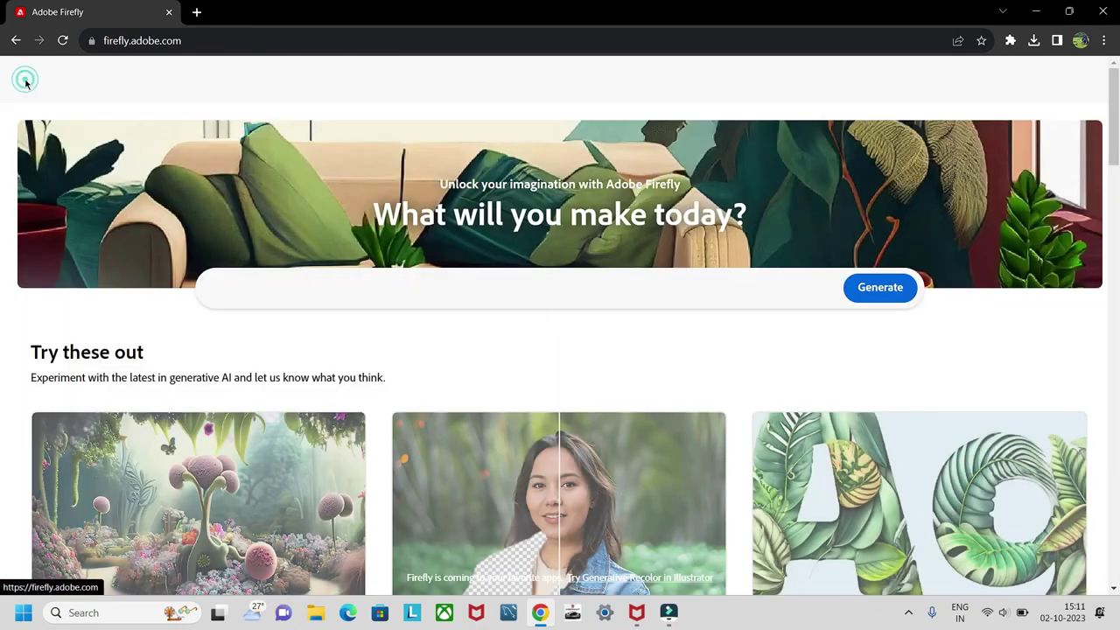
pyautogui.click(293, 293)
pyautogui.hotkey('ctrl', 'a')
pyautogui.hotkey('ctrl', 'v')
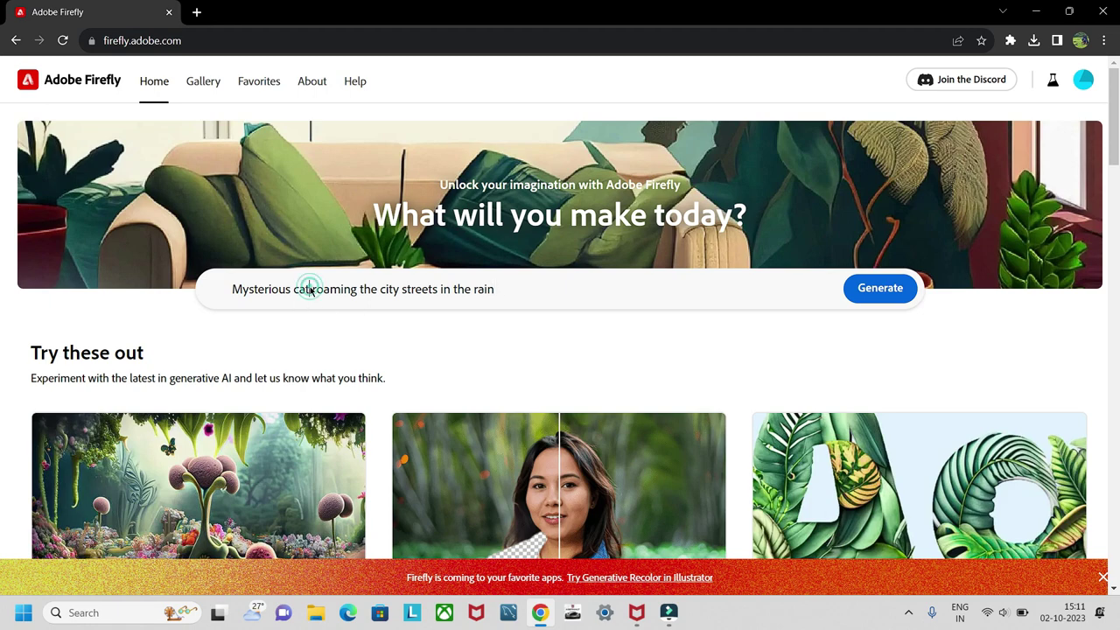
pyautogui.press('BackSpace')
pyautogui.press('BackSpace')
pyautogui.press('BackSpace')
pyautogui.press('BackSpace')
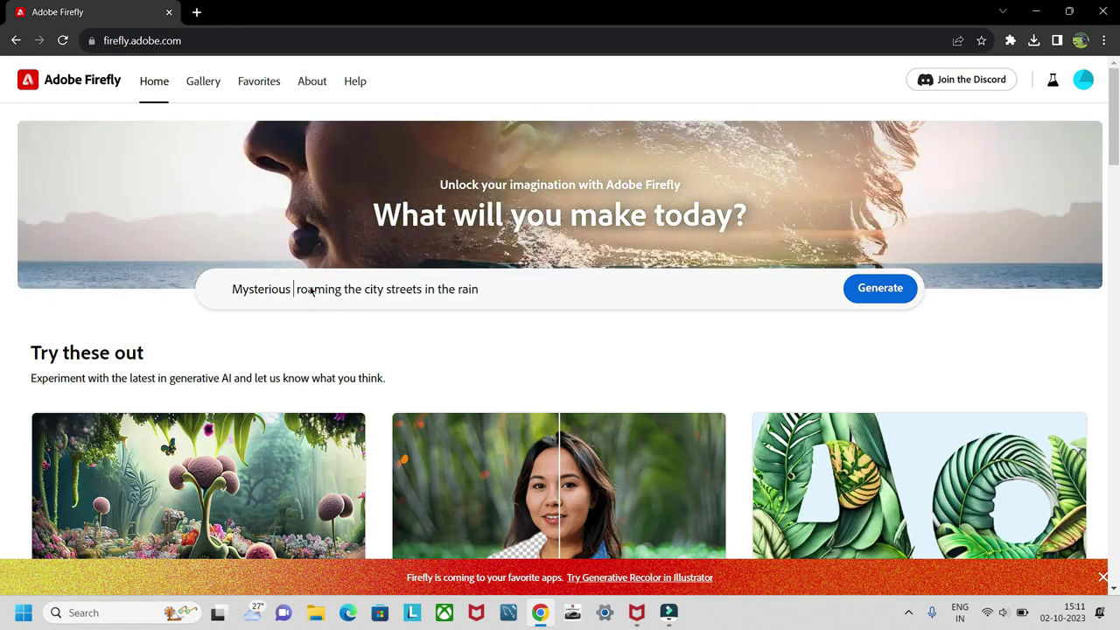
pyautogui.write('dog')
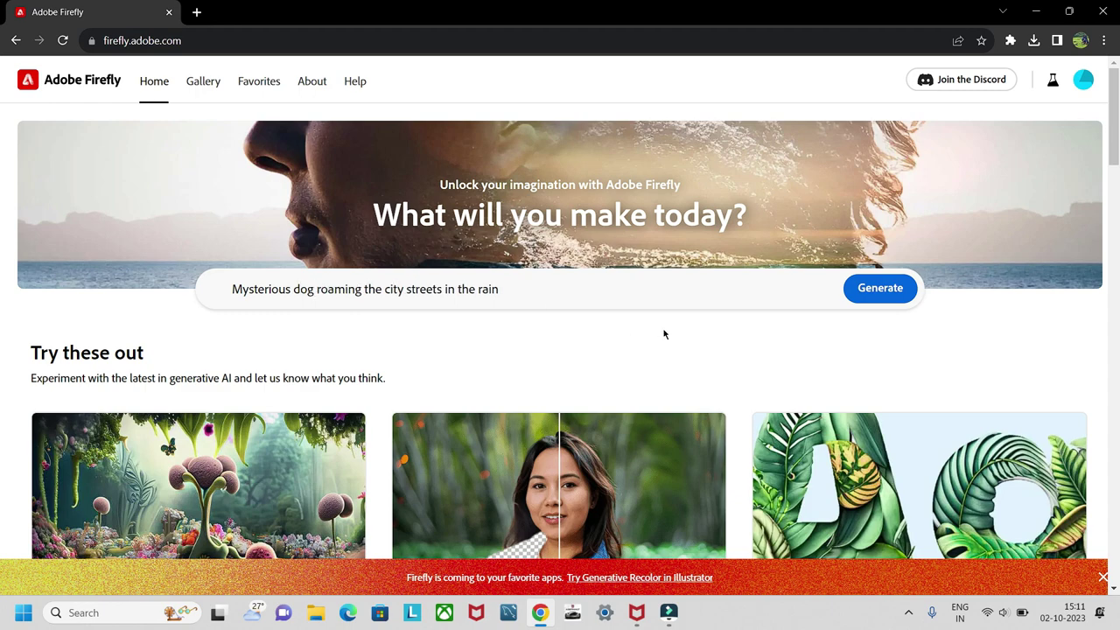
pyautogui.click(867, 289)
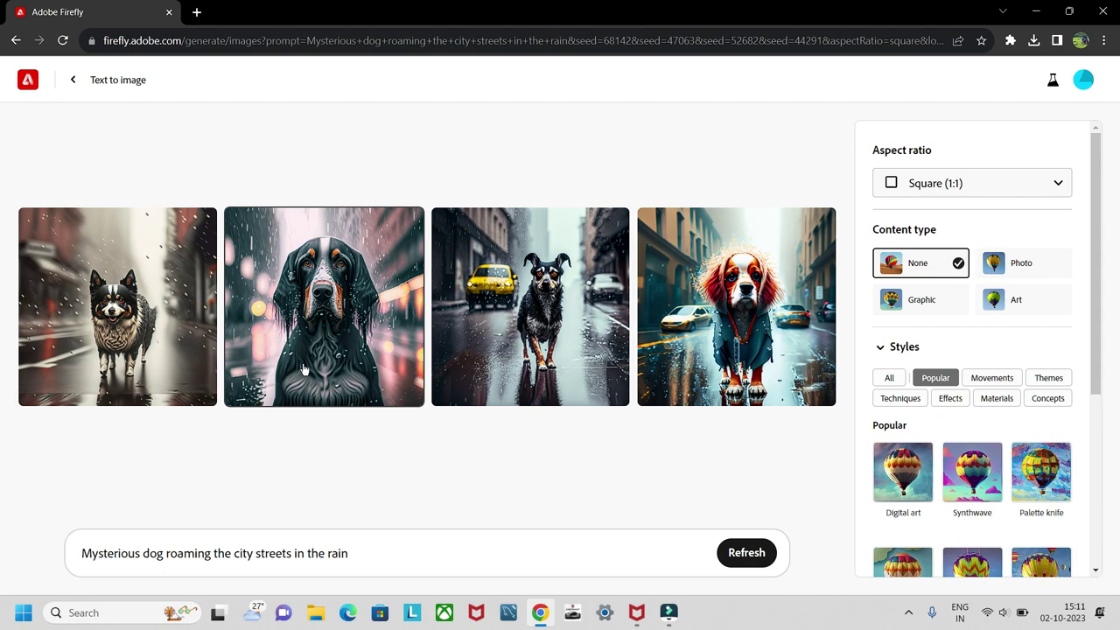
# Open the fourth dog image's Edit options, then dismiss them without choosing any.
pyautogui.moveTo(105, 343)
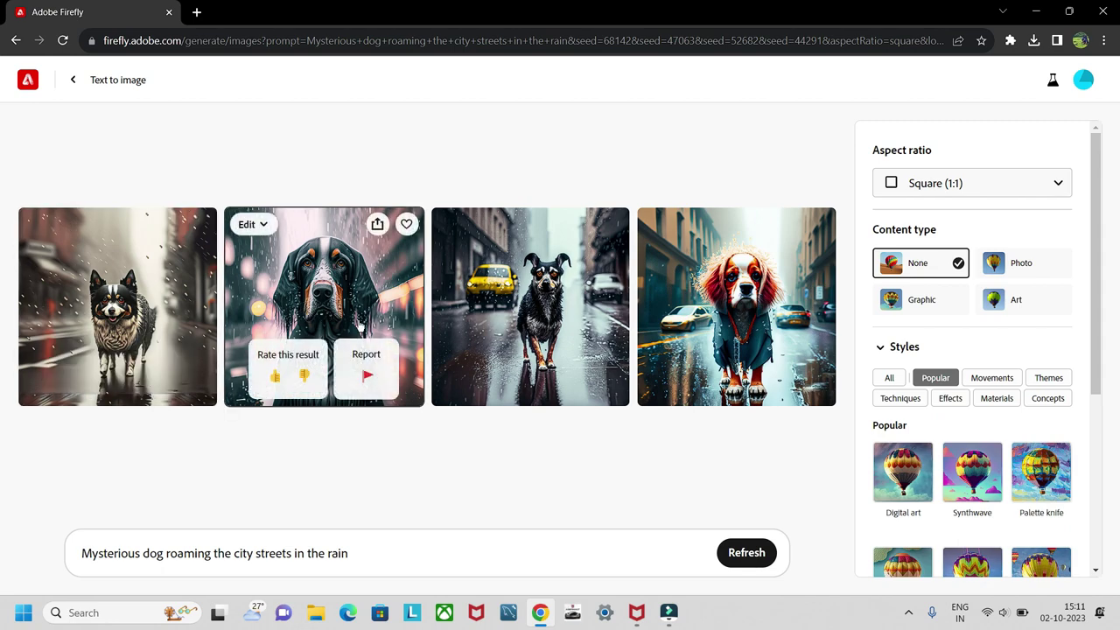
pyautogui.moveTo(737, 306)
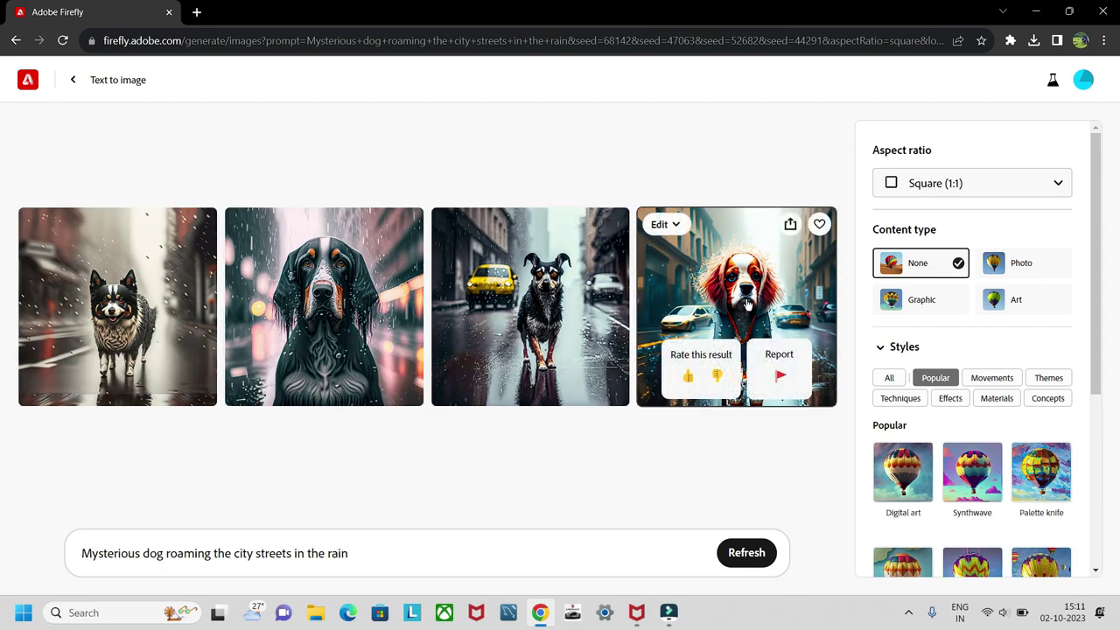
pyautogui.click(670, 227)
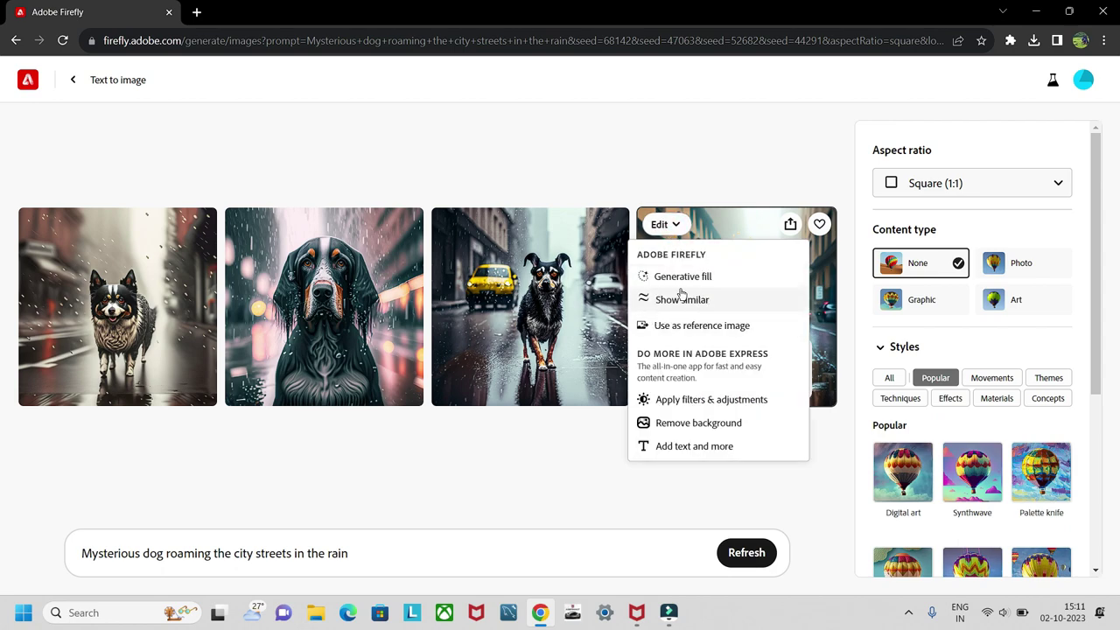
pyautogui.click(562, 418)
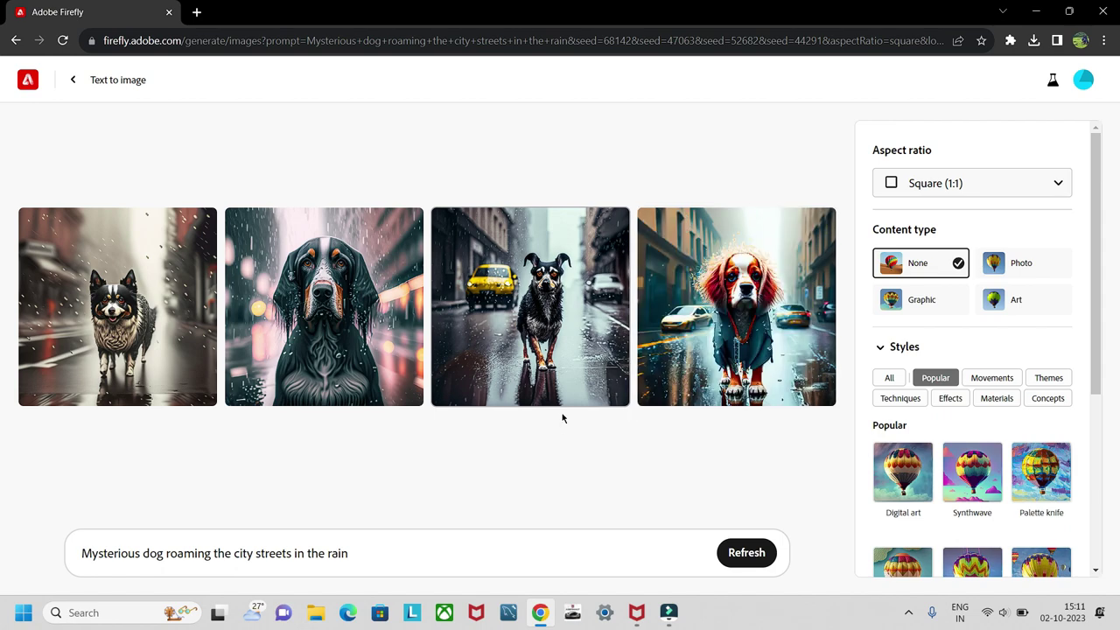
# Change the aspect ratio to Widescreen (16:9) and regenerate the dog images.
pyautogui.click(1050, 184)
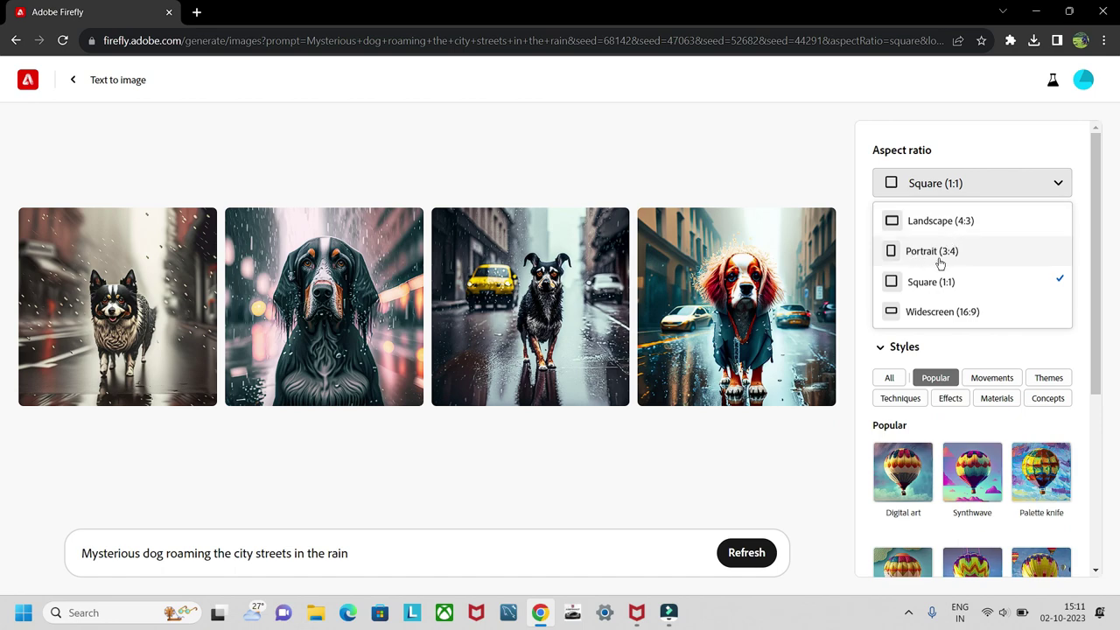
pyautogui.click(978, 313)
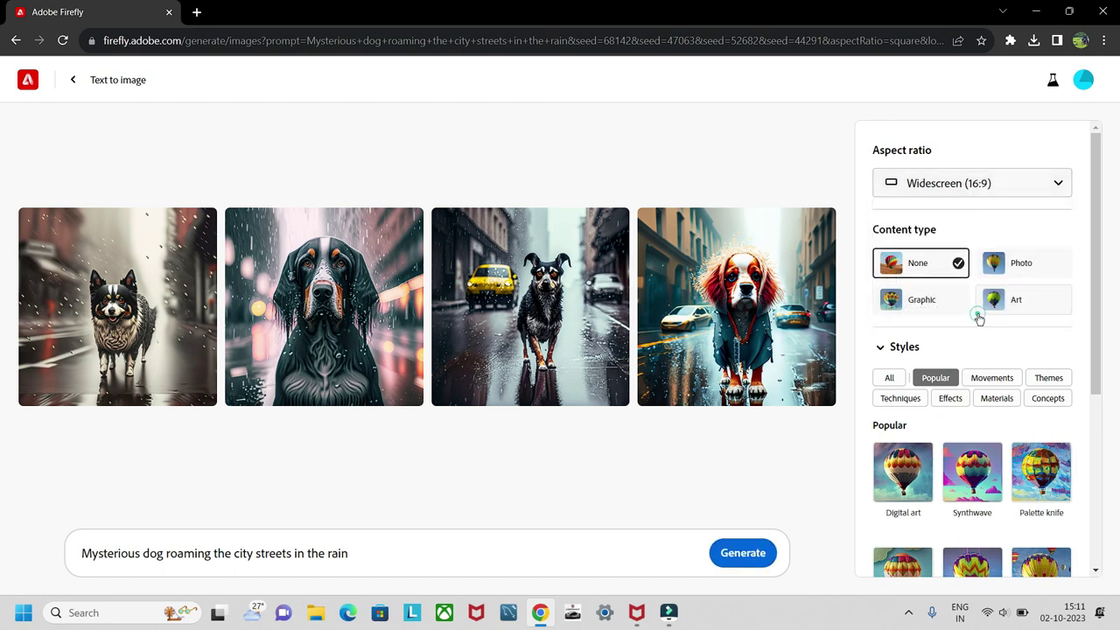
pyautogui.click(760, 554)
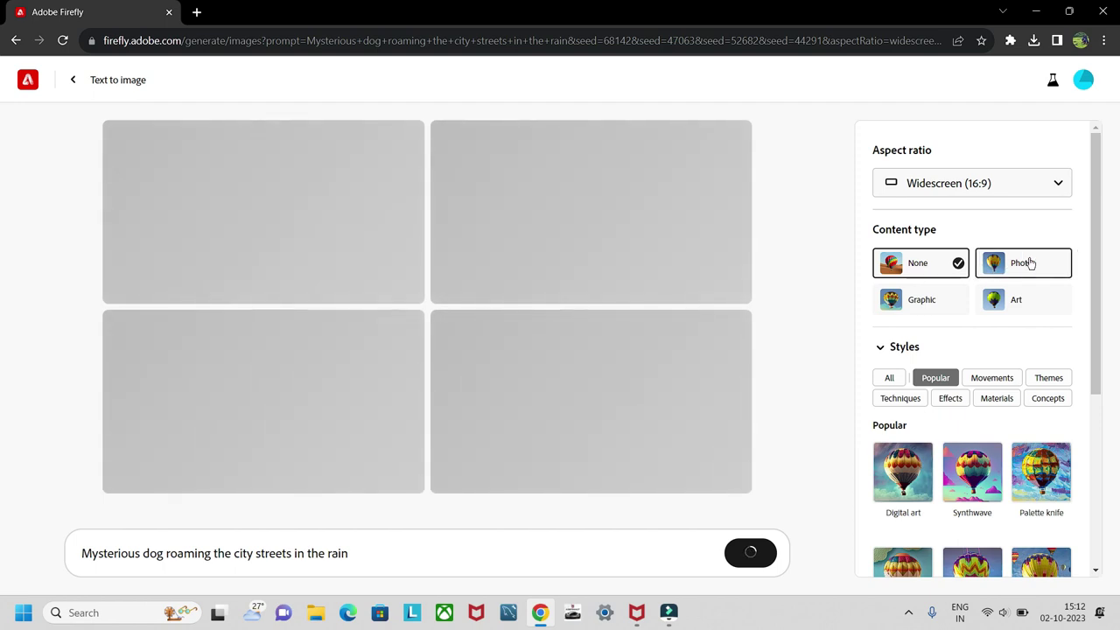
pyautogui.scroll(-1, 1002, 350)
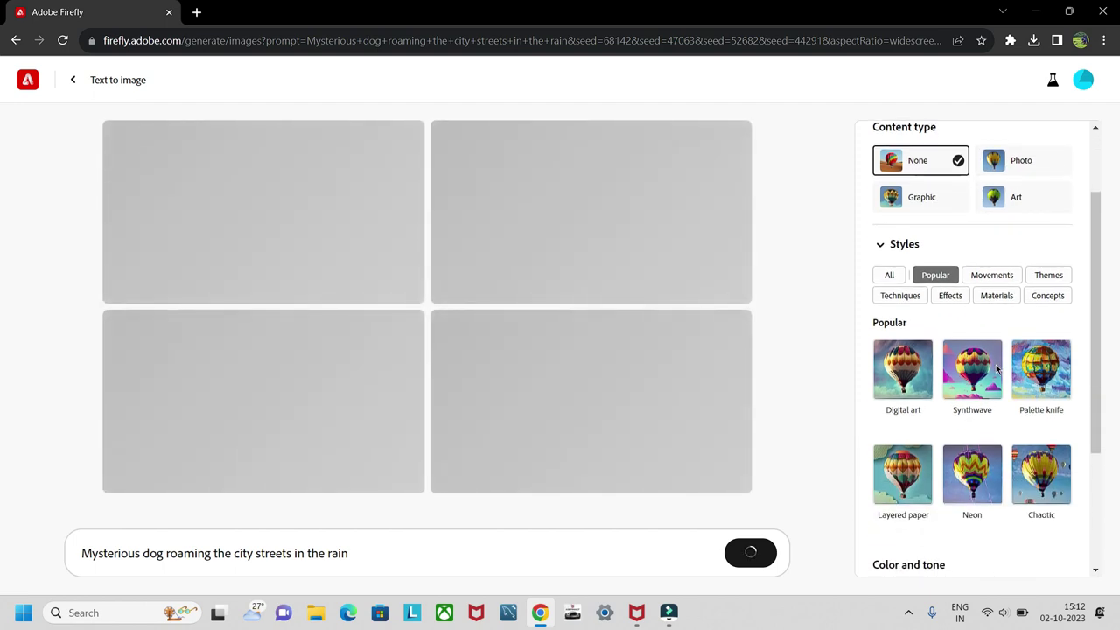
pyautogui.scroll(-1, 1006, 328)
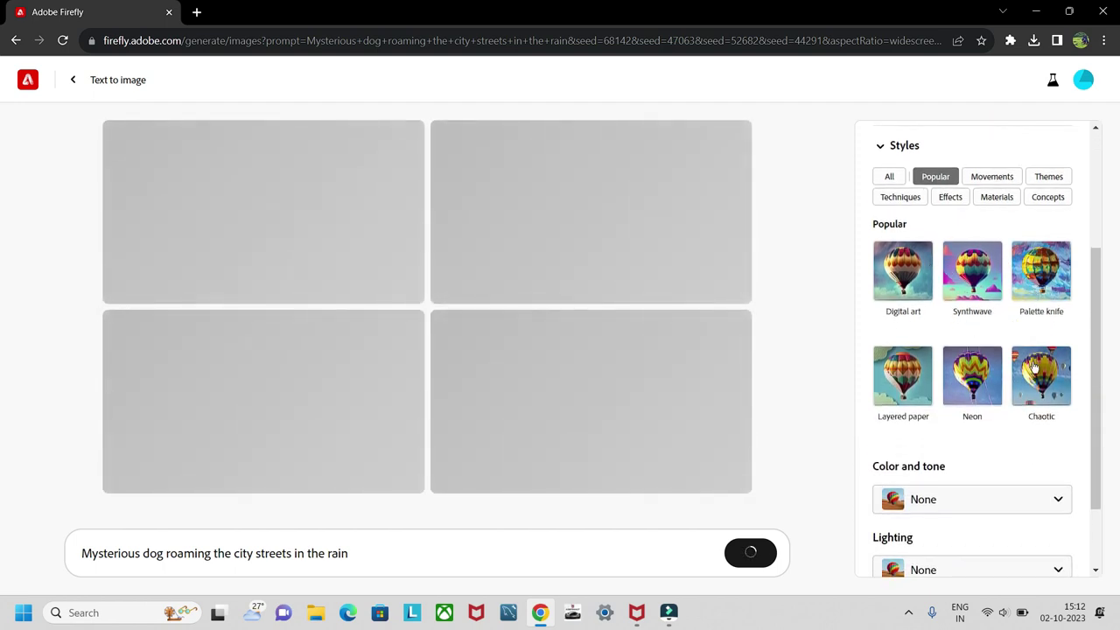
pyautogui.scroll(-1, 1038, 386)
pyautogui.scroll(3, 1038, 386)
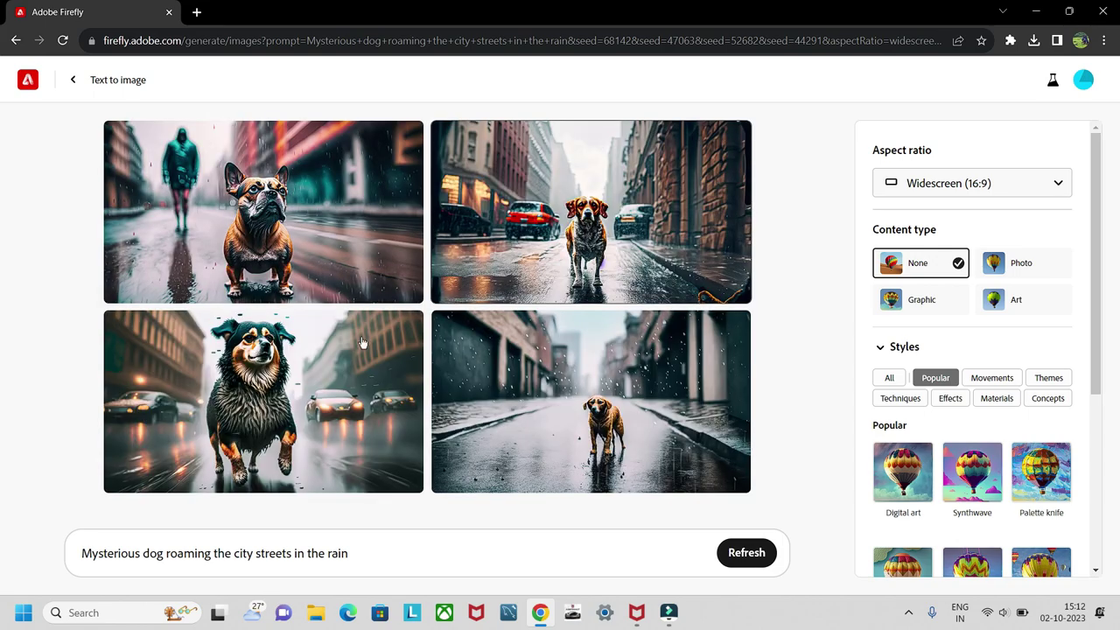
# View the bottom-left dog image full size, browse through all four, then close the viewer.
pyautogui.click(258, 394)
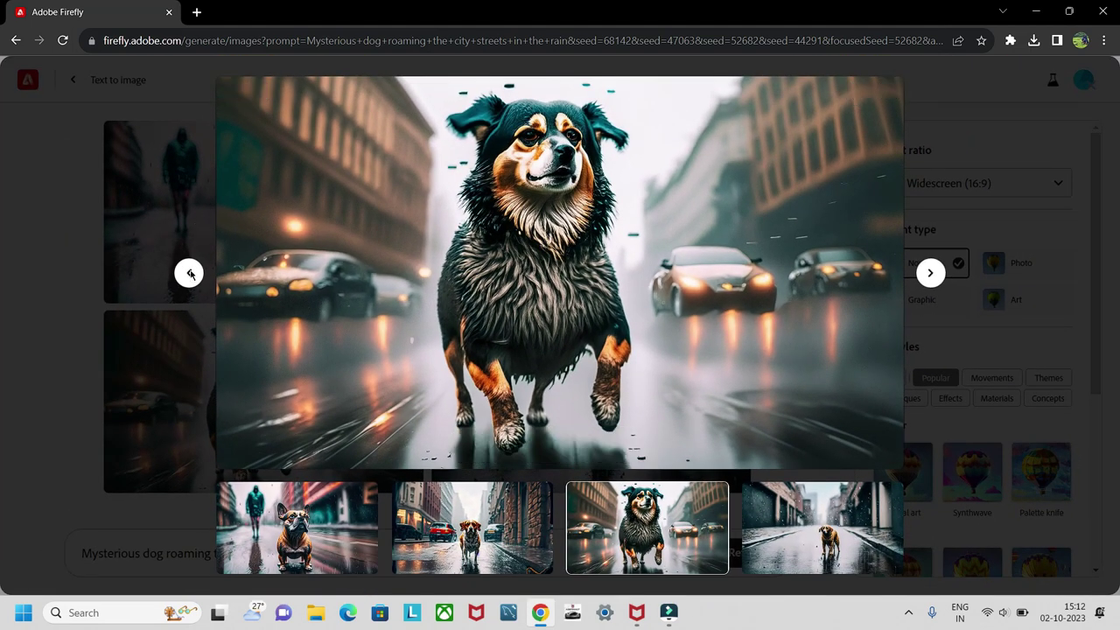
pyautogui.click(189, 273)
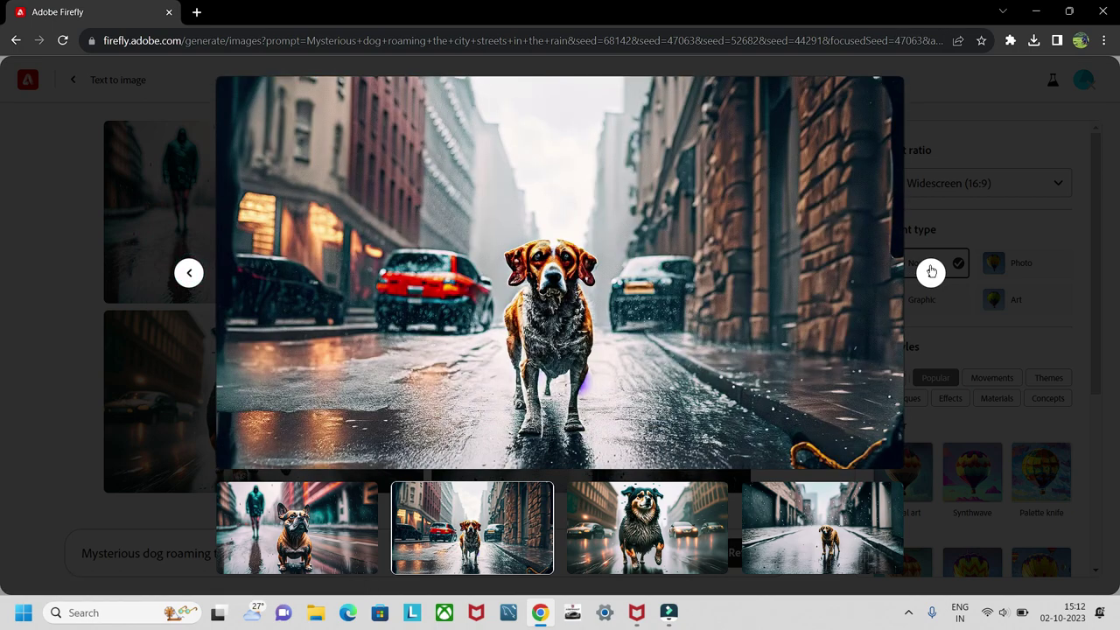
pyautogui.click(931, 272)
pyautogui.click(930, 272)
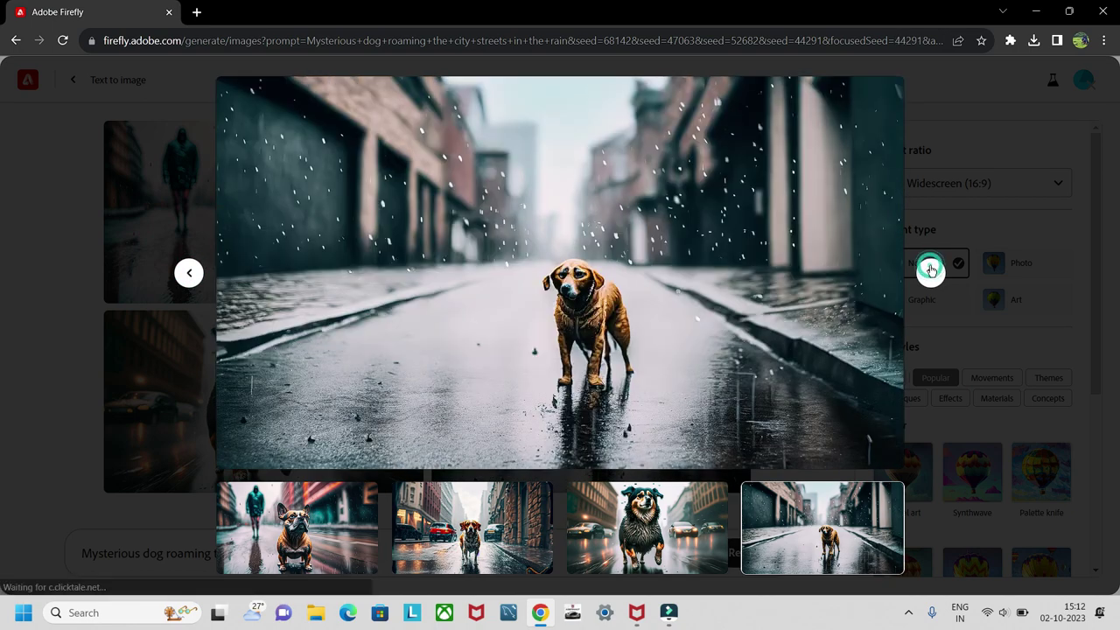
pyautogui.click(931, 272)
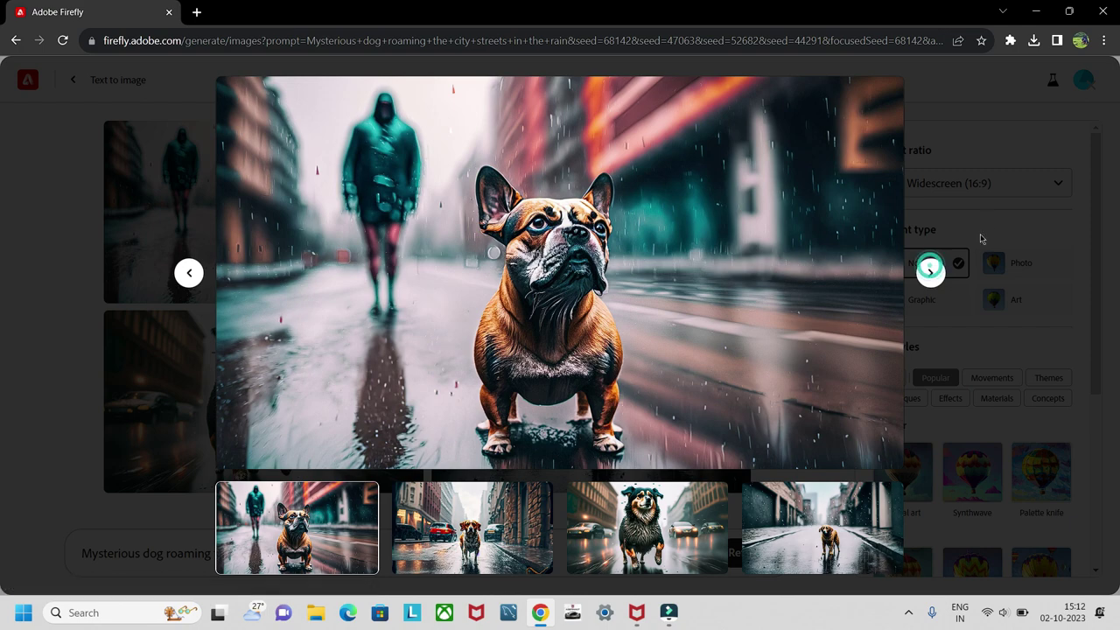
pyautogui.click(979, 188)
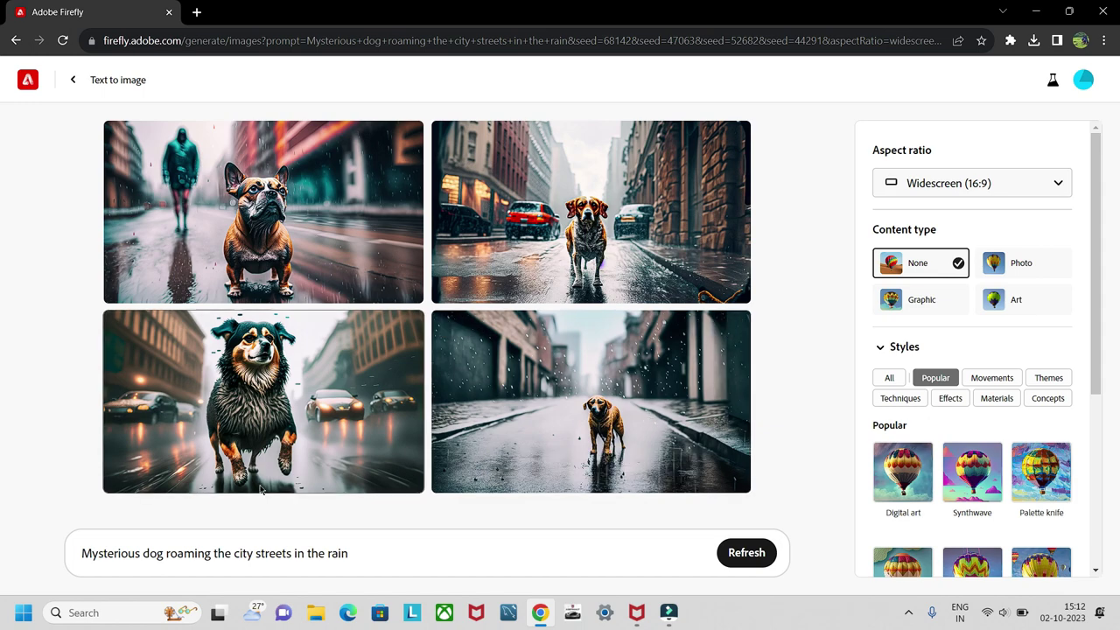
# Return to the Firefly home page and browse its feature tiles and gallery, ending back at the top.
pyautogui.click(30, 85)
pyautogui.scroll(-2, 235, 280)
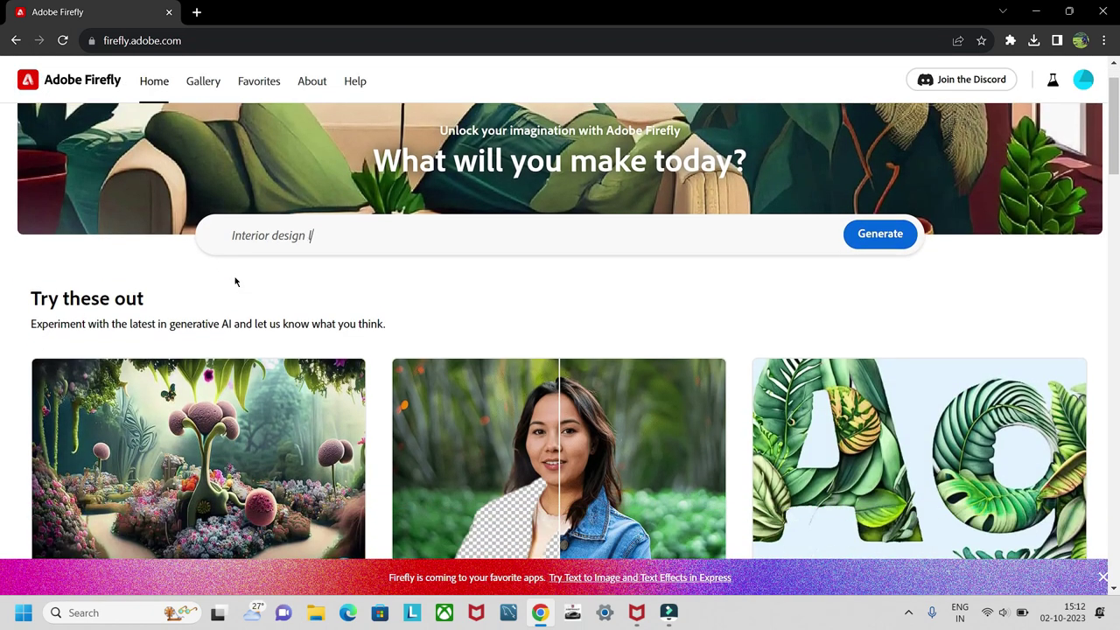
pyautogui.scroll(-5, 235, 281)
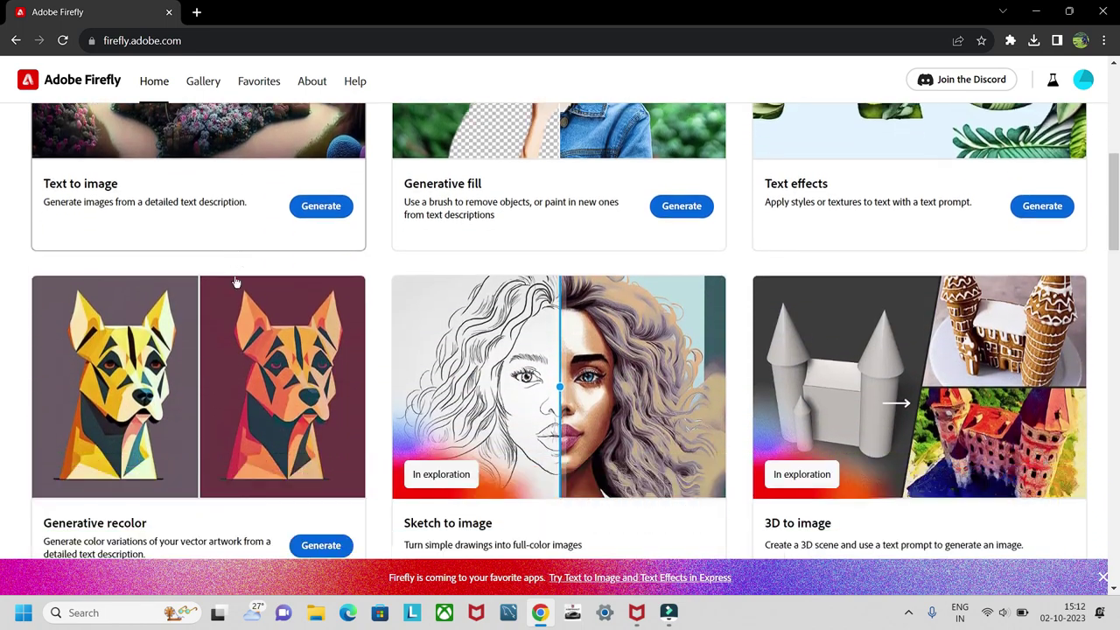
pyautogui.scroll(-1, 235, 281)
pyautogui.scroll(2, 236, 281)
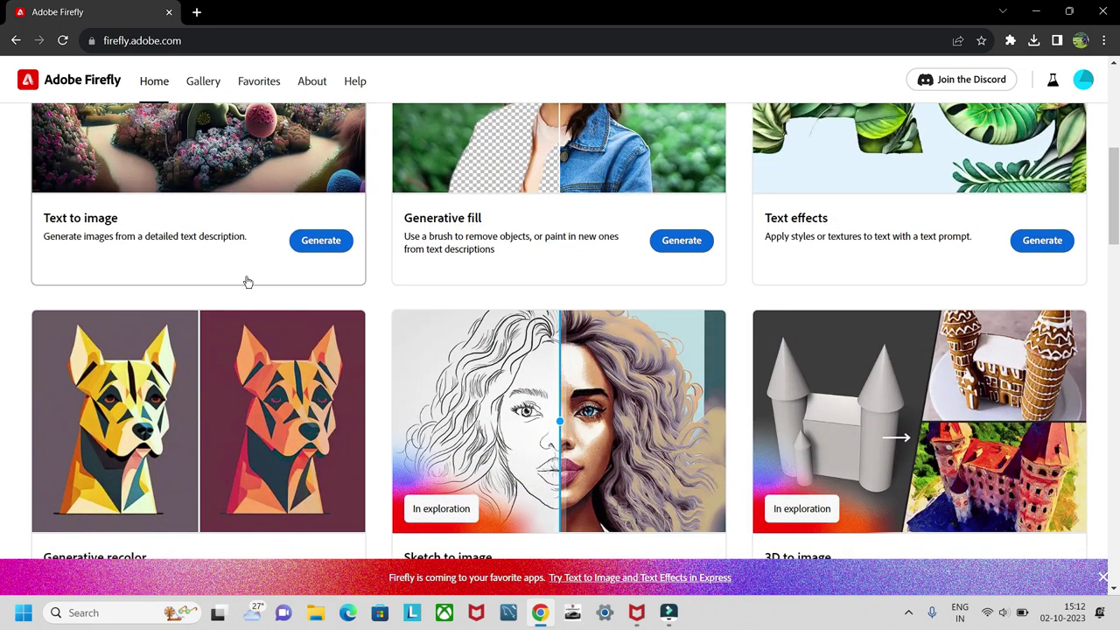
pyautogui.scroll(1, 248, 281)
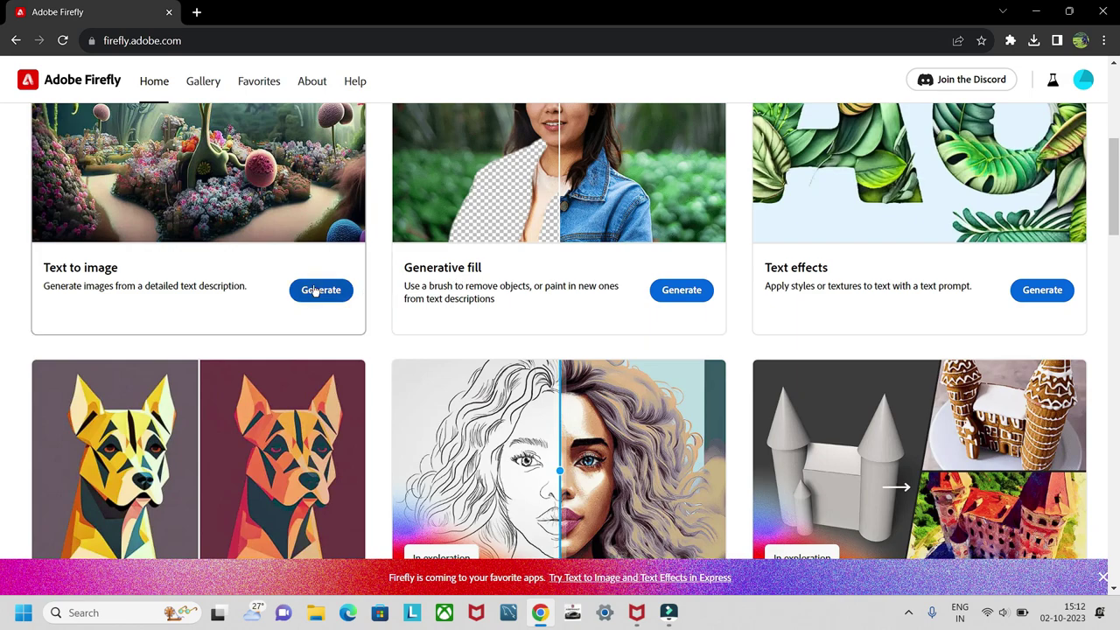
pyautogui.scroll(-2, 816, 280)
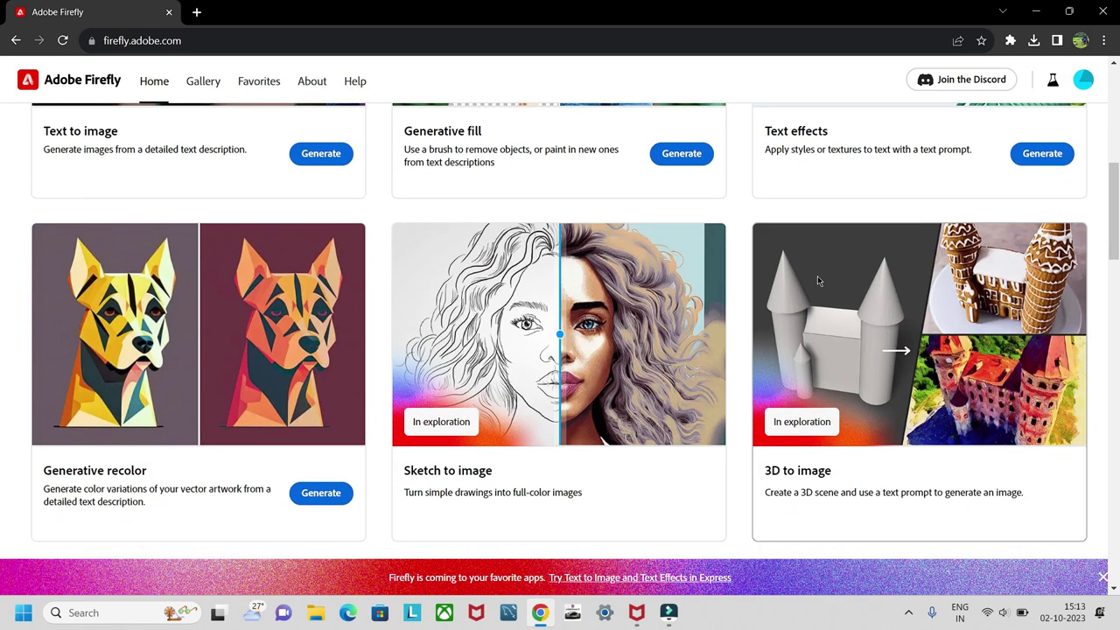
pyautogui.scroll(-2, 817, 280)
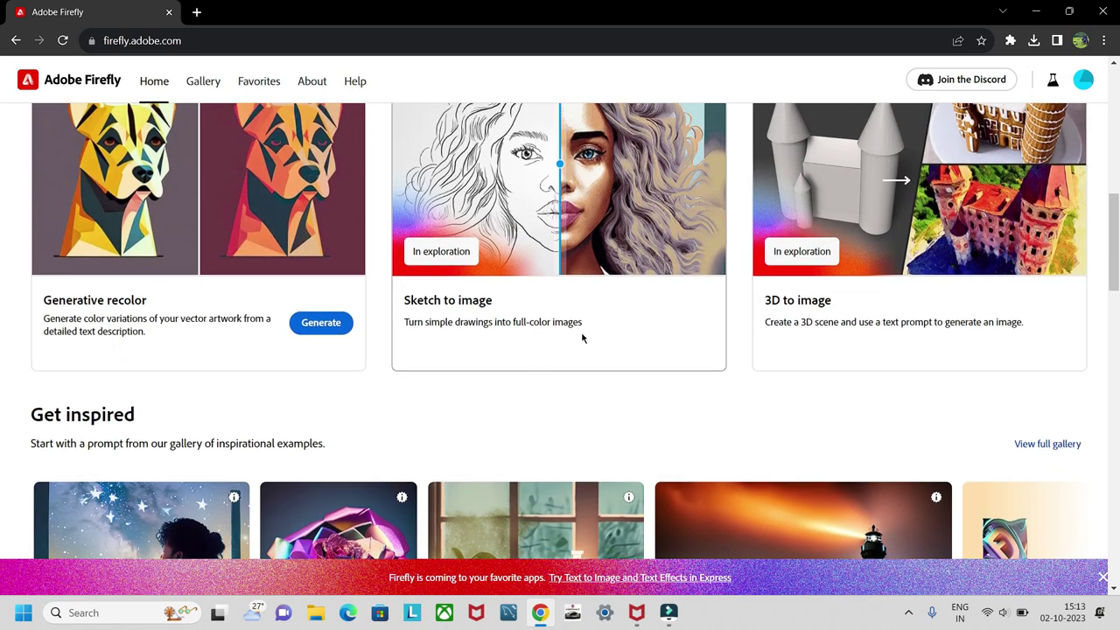
pyautogui.scroll(1, 582, 338)
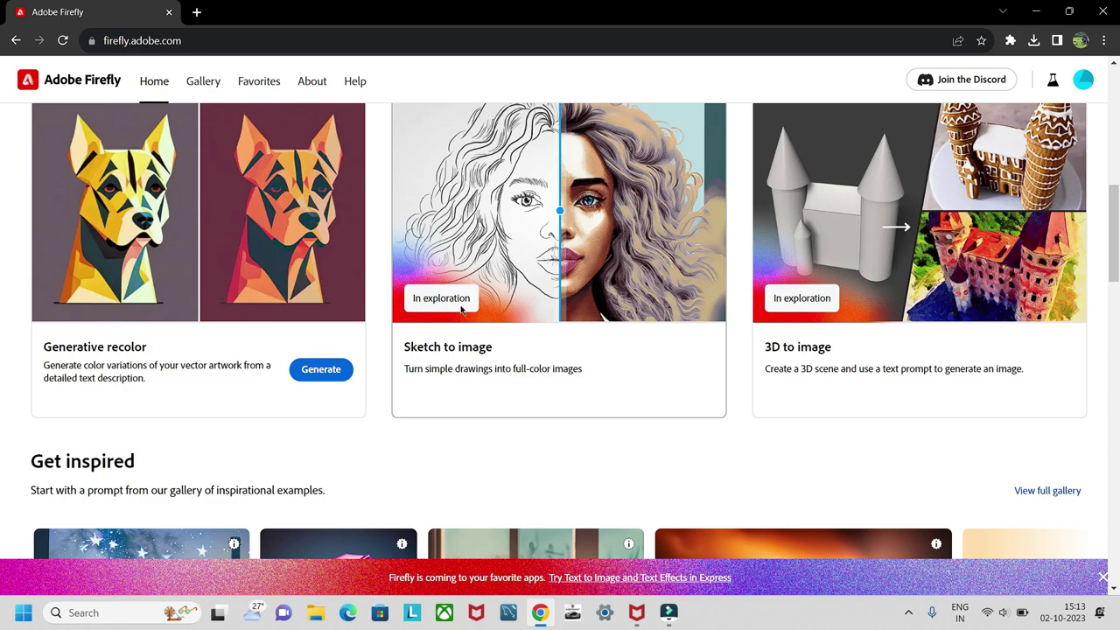
pyautogui.scroll(1, 490, 324)
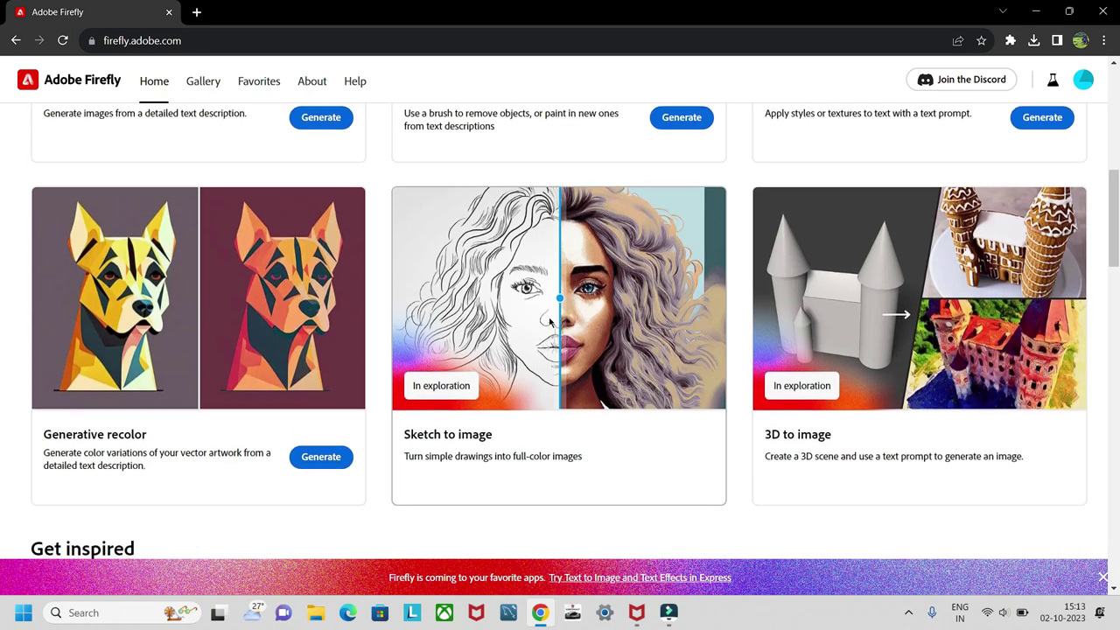
pyautogui.scroll(-1, 550, 323)
pyautogui.scroll(-1, 550, 323)
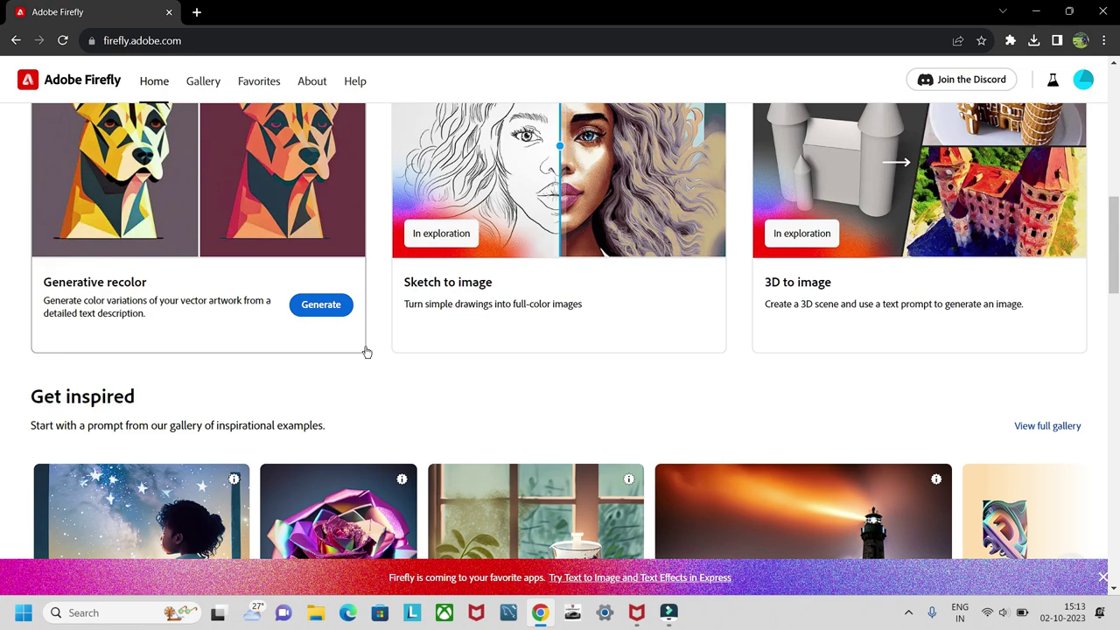
pyautogui.scroll(-2, 365, 350)
pyautogui.scroll(-1, 365, 350)
pyautogui.scroll(-4, 657, 380)
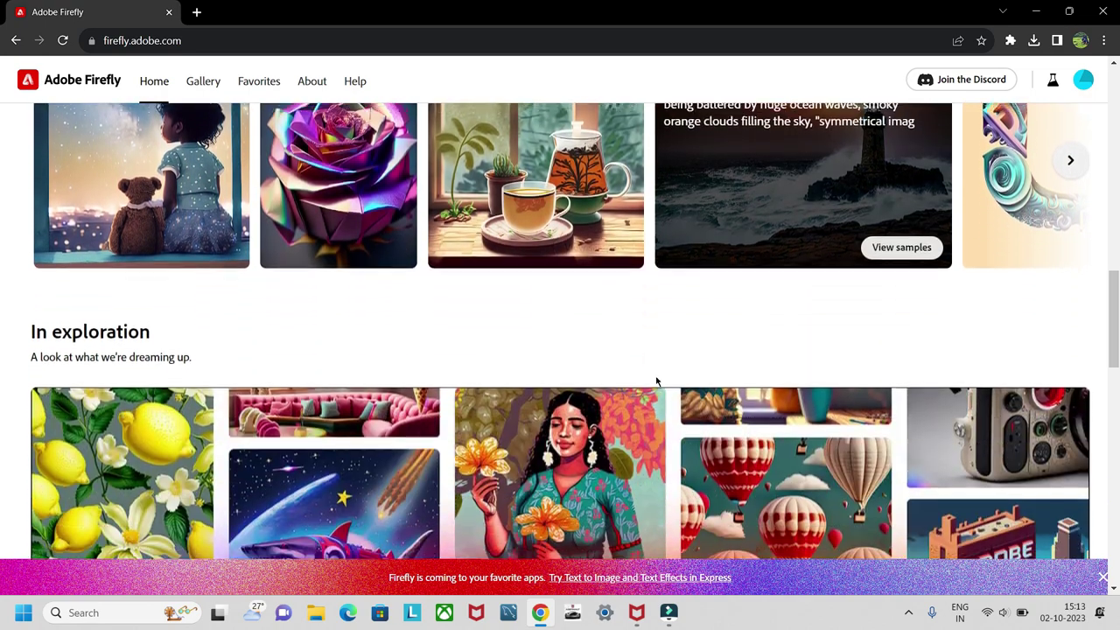
pyautogui.scroll(-5, 655, 379)
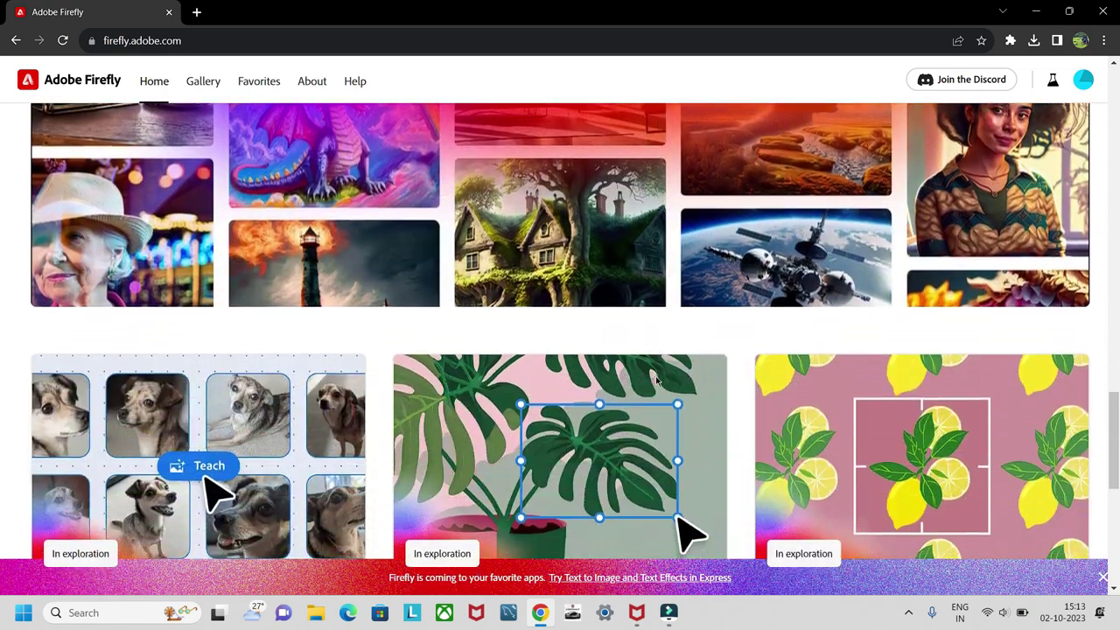
pyautogui.scroll(10, 656, 379)
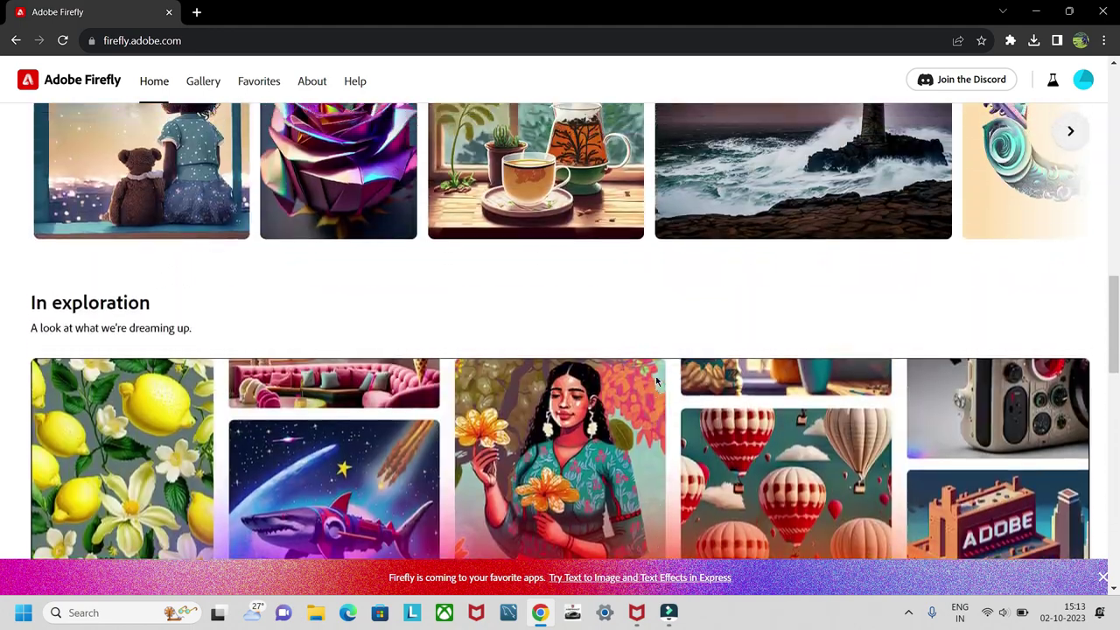
pyautogui.scroll(5, 656, 381)
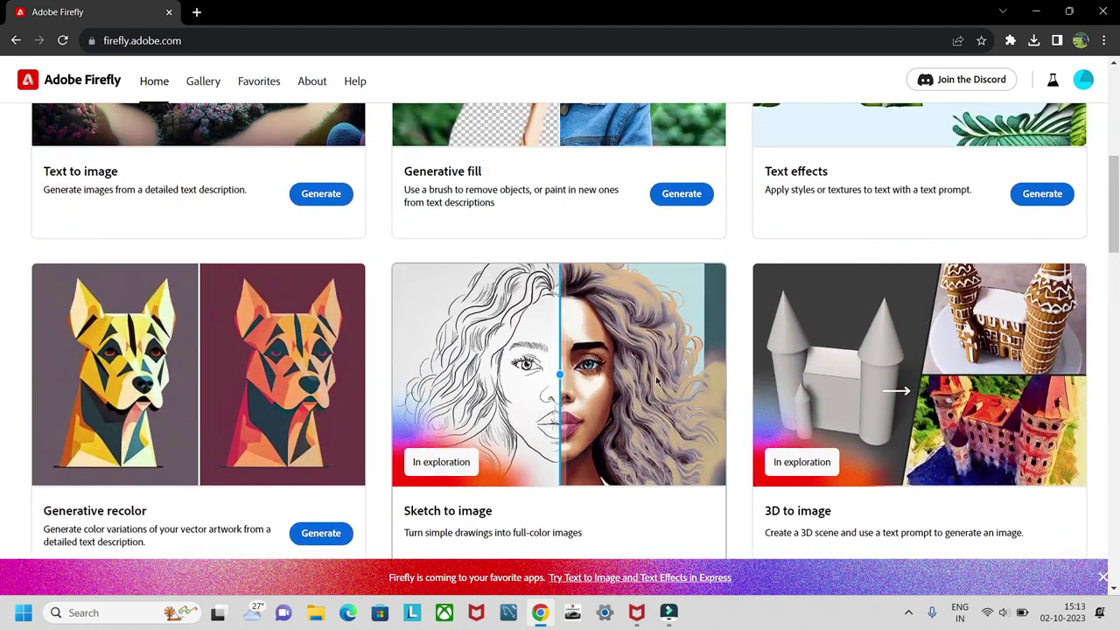
pyautogui.scroll(3, 657, 382)
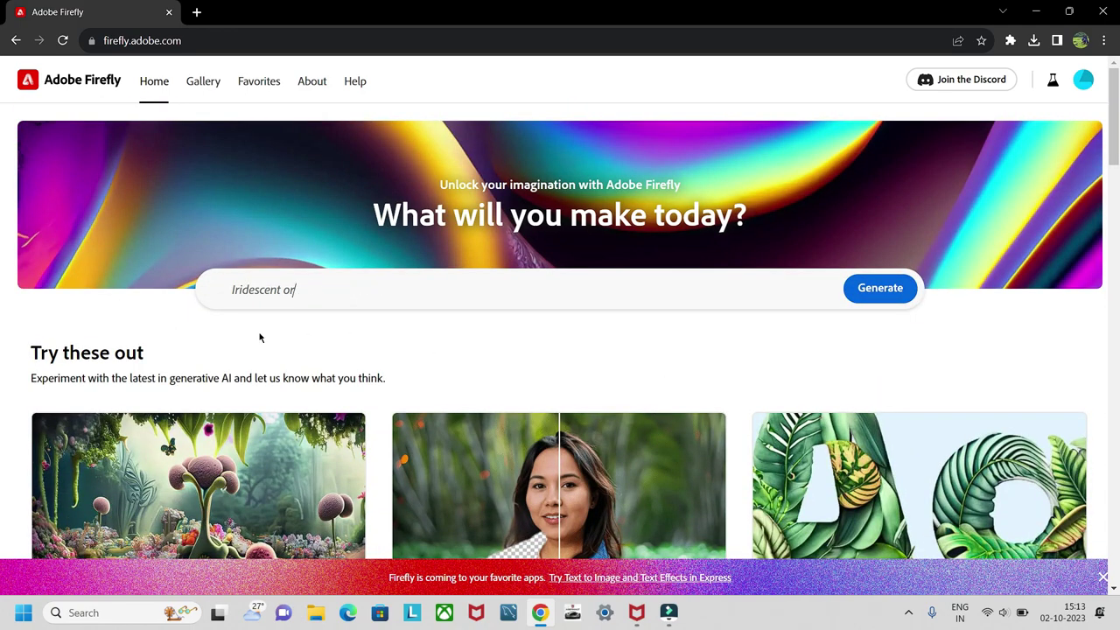